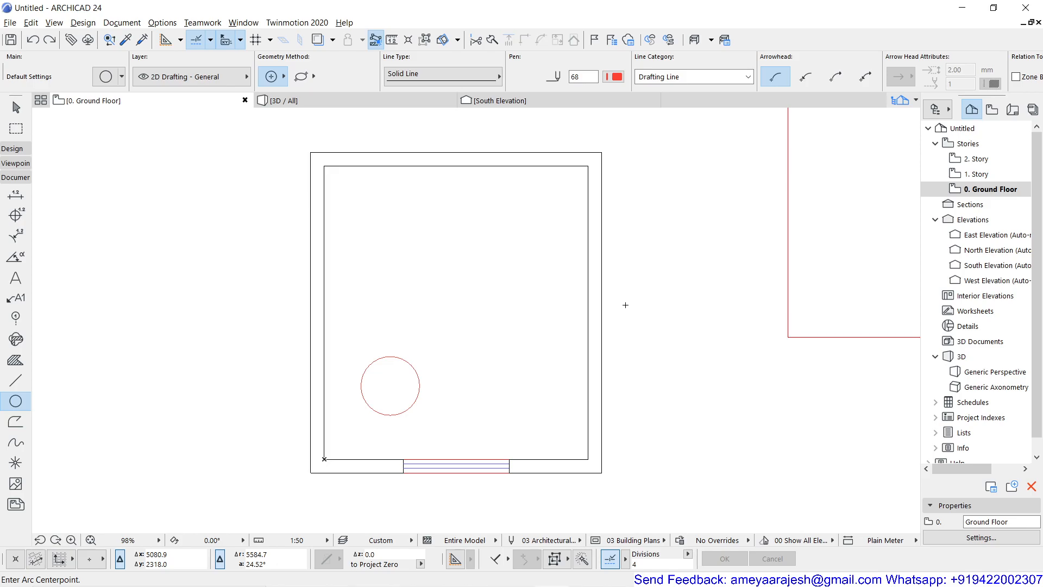
Set the Arc/Circle tool to the three-point circumference method with blue pen 26 for drawing in the empty red rectangle
middle_click_drag(643, 277, 166, 418)
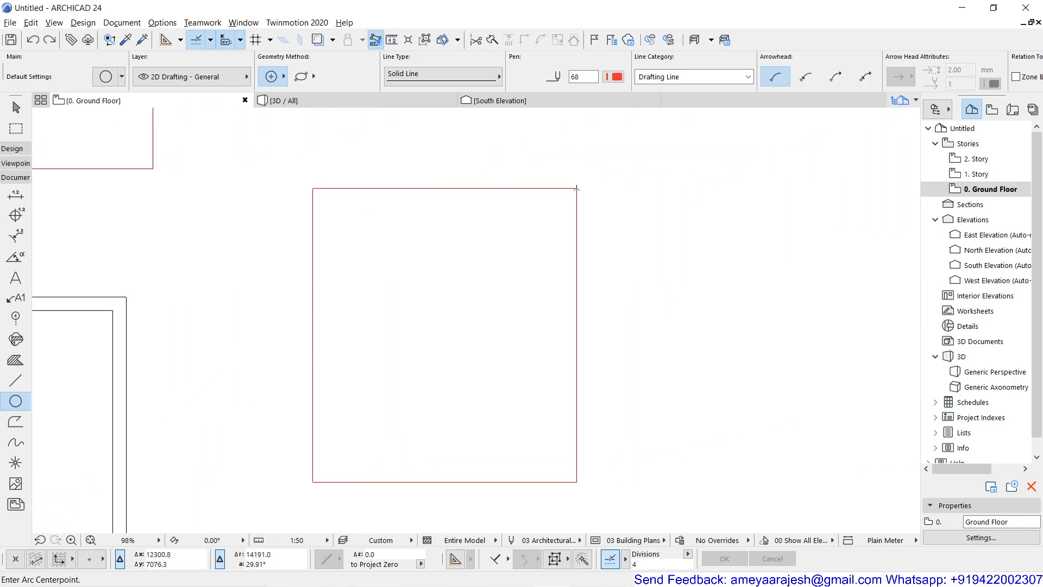
mouse_move(584, 573)
left_click(259, 79)
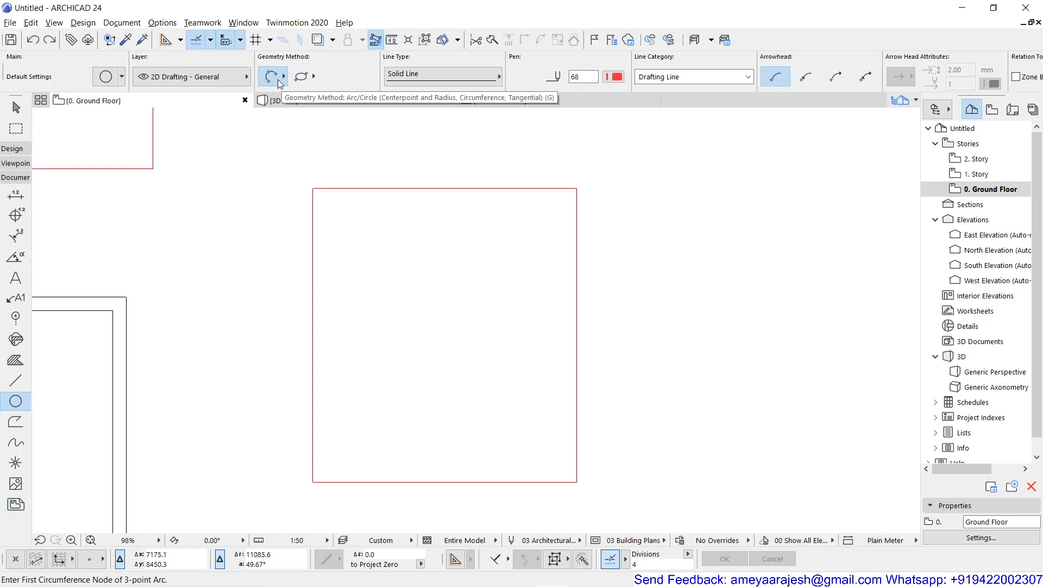
left_click(285, 76)
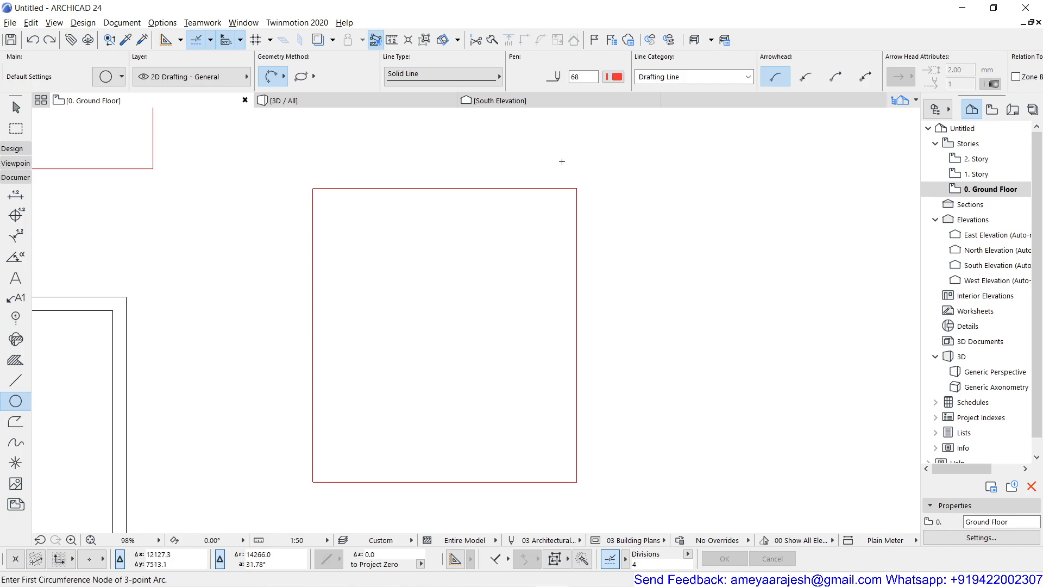
left_click(616, 77)
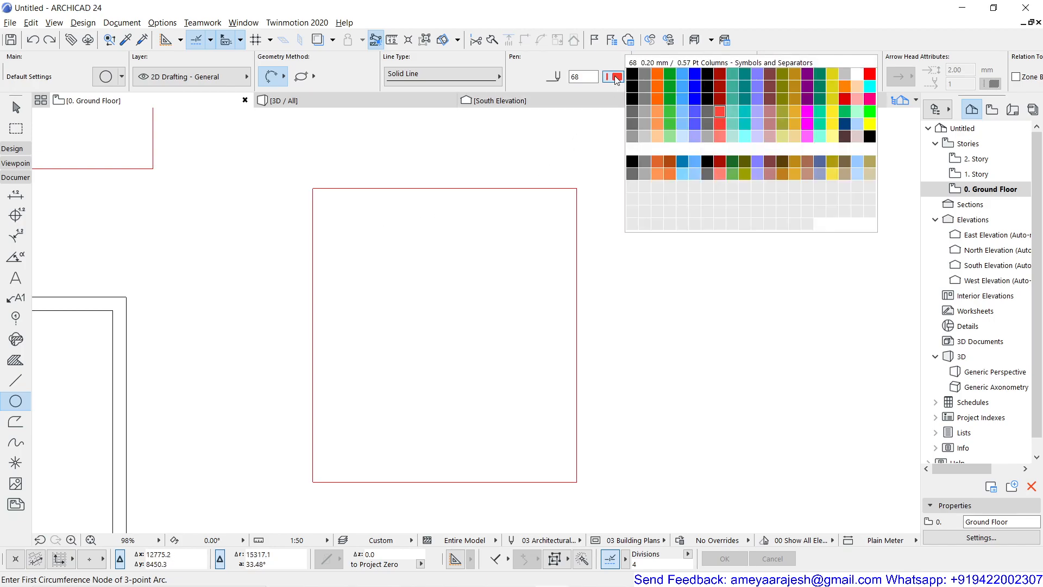
left_click(696, 87)
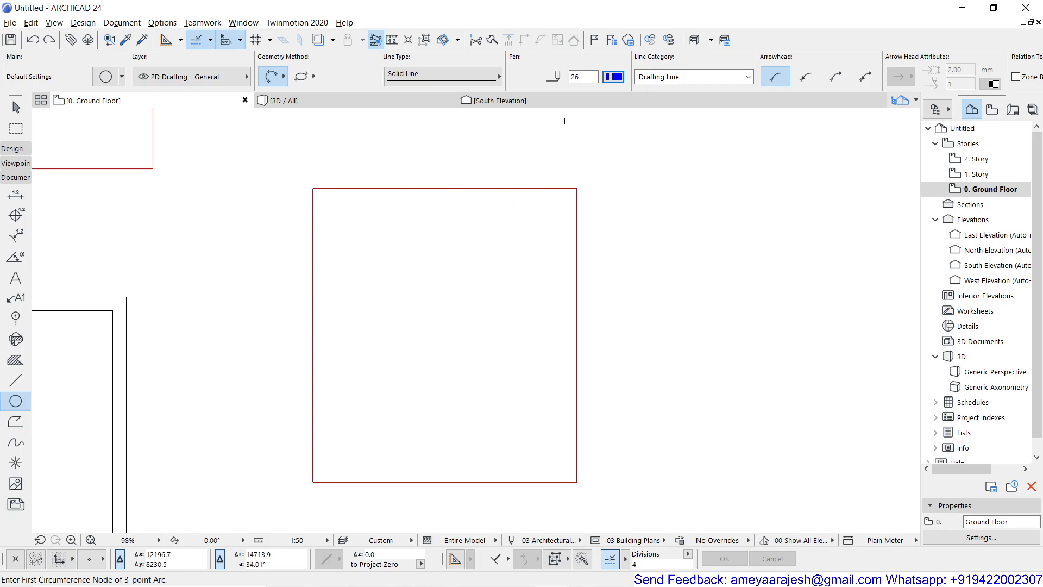
Draw a three-point arc from the red rectangle's left-edge upper quarter point through the top-edge midpoint to the right-edge upper quarter point
left_click(211, 39)
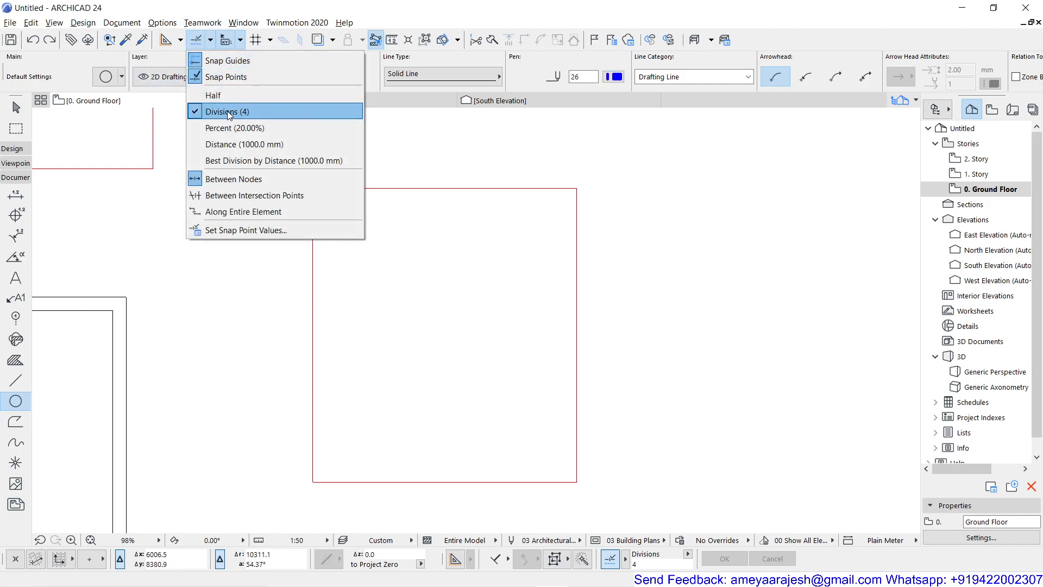
left_click(395, 114)
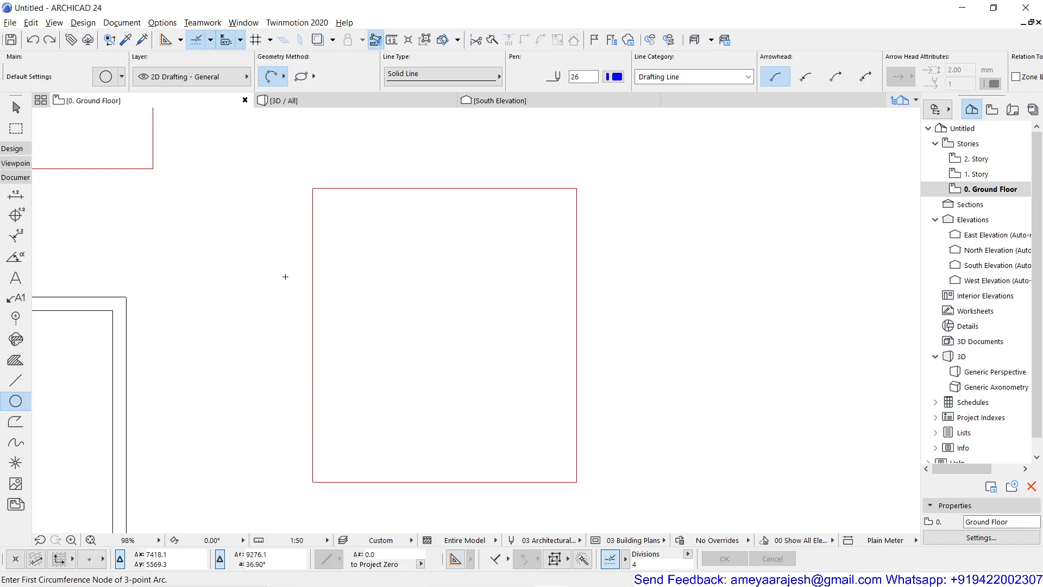
left_click(313, 260)
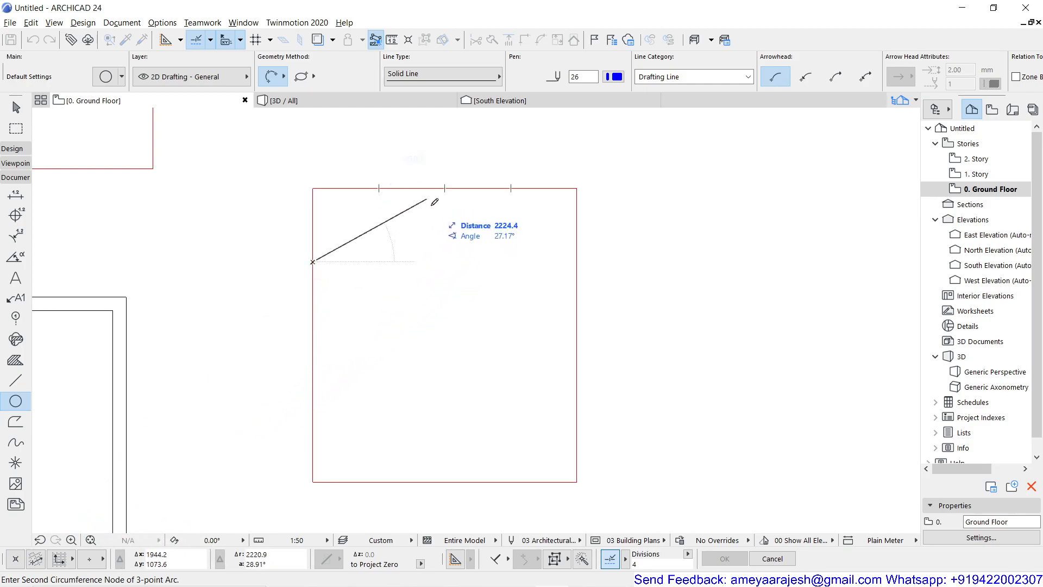
left_click(445, 187)
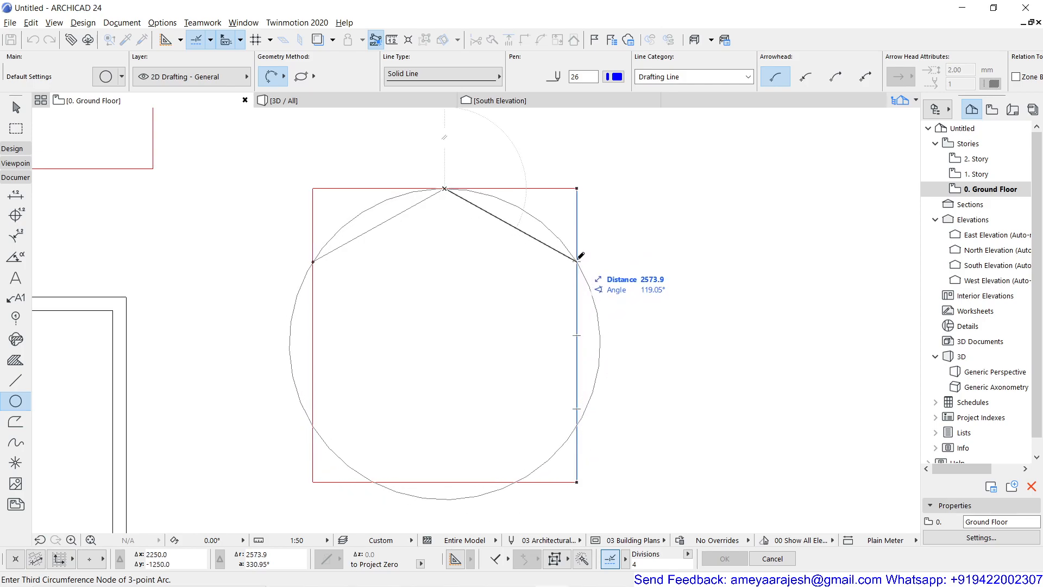
left_click(578, 260)
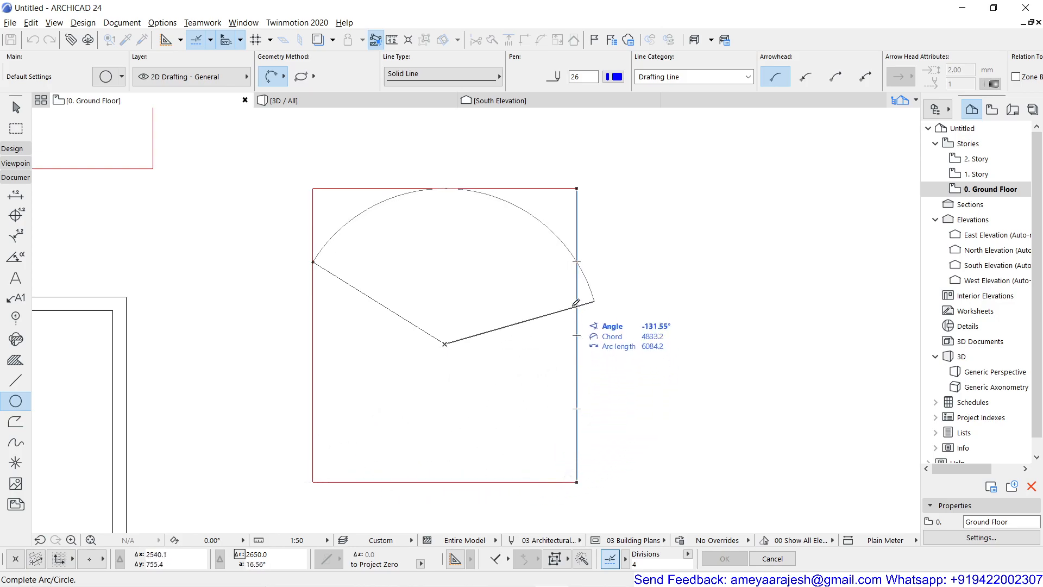
left_click(577, 261)
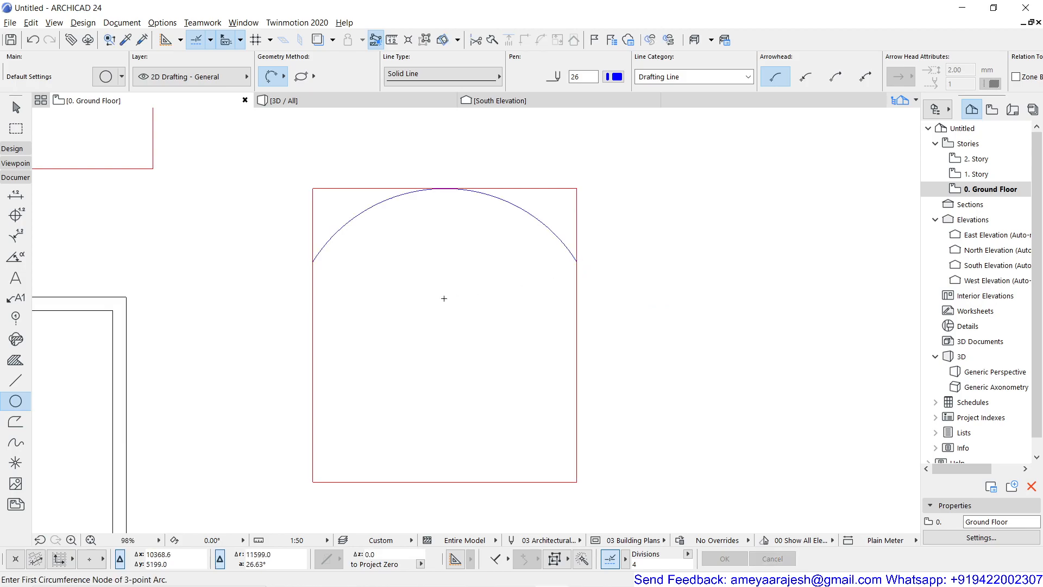
Start a tangential circle touching the rectangle's left and top edges and passing through the blue arc's first quarter point
scroll(415, 174, "up", 4)
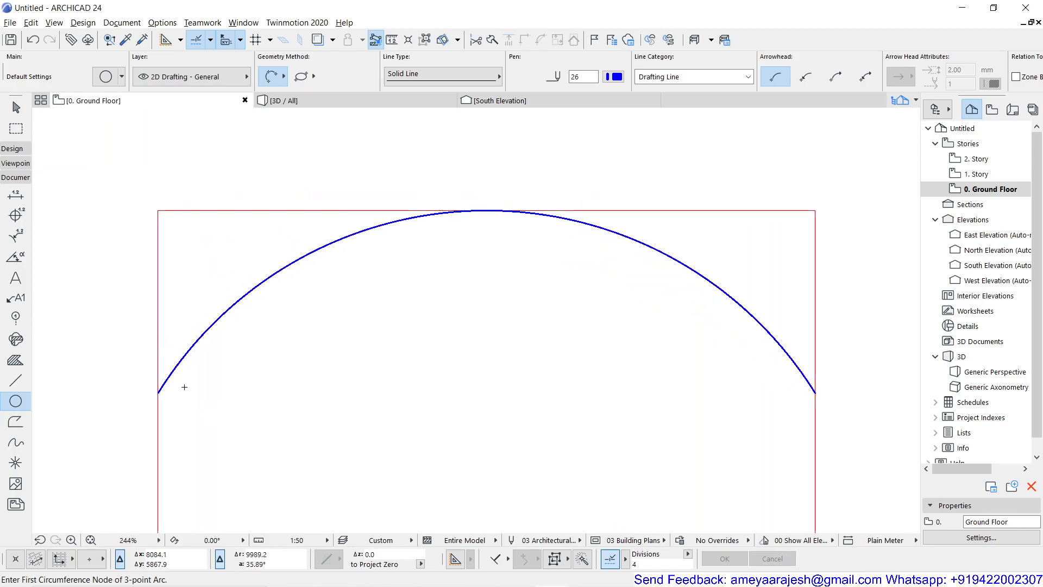
scroll(547, 339, "down", 4)
scroll(543, 340, "down", 2)
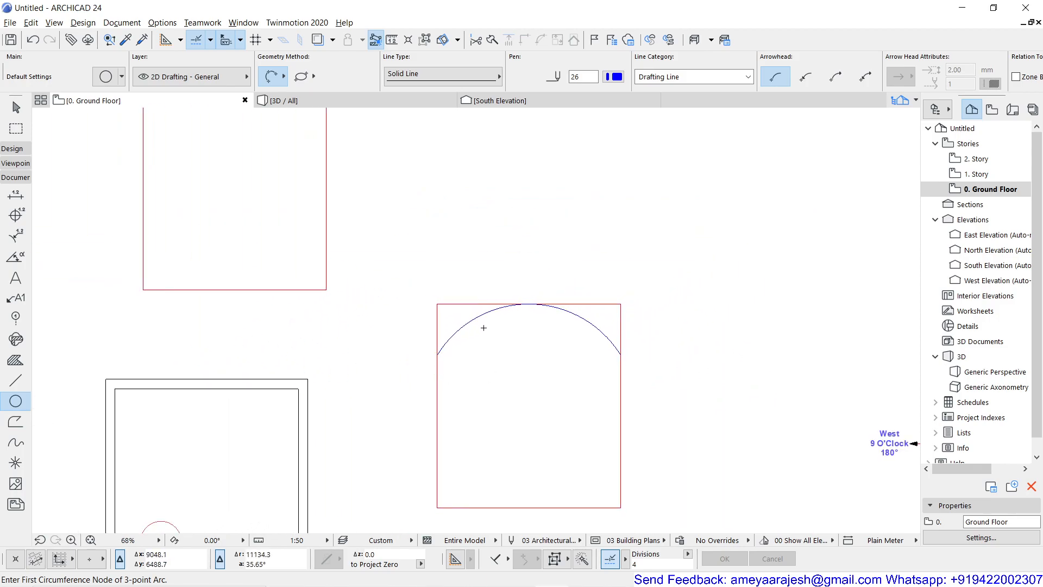
scroll(558, 407, "up", 1)
scroll(542, 389, "up", 1)
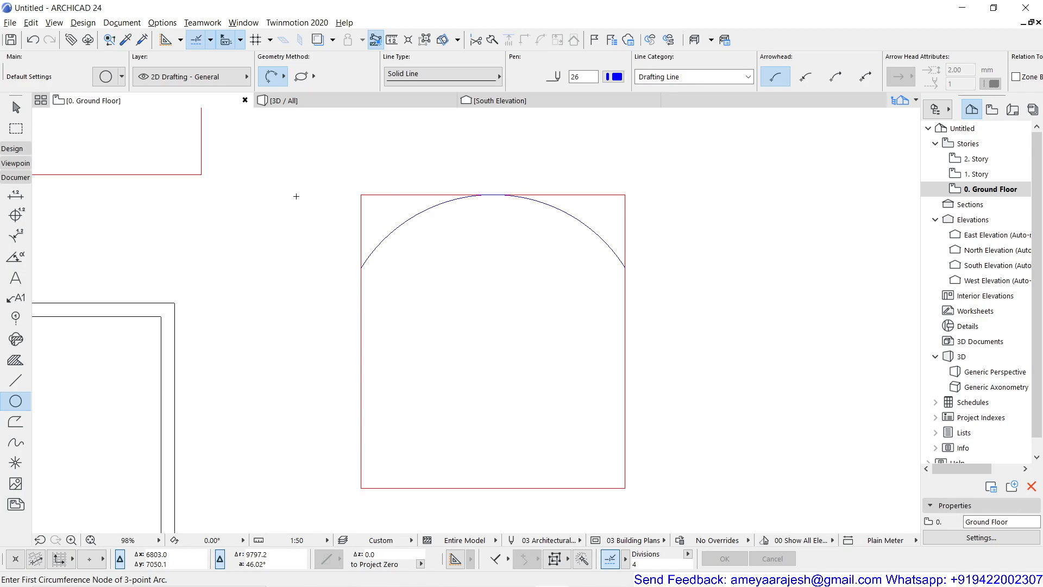
key("g")
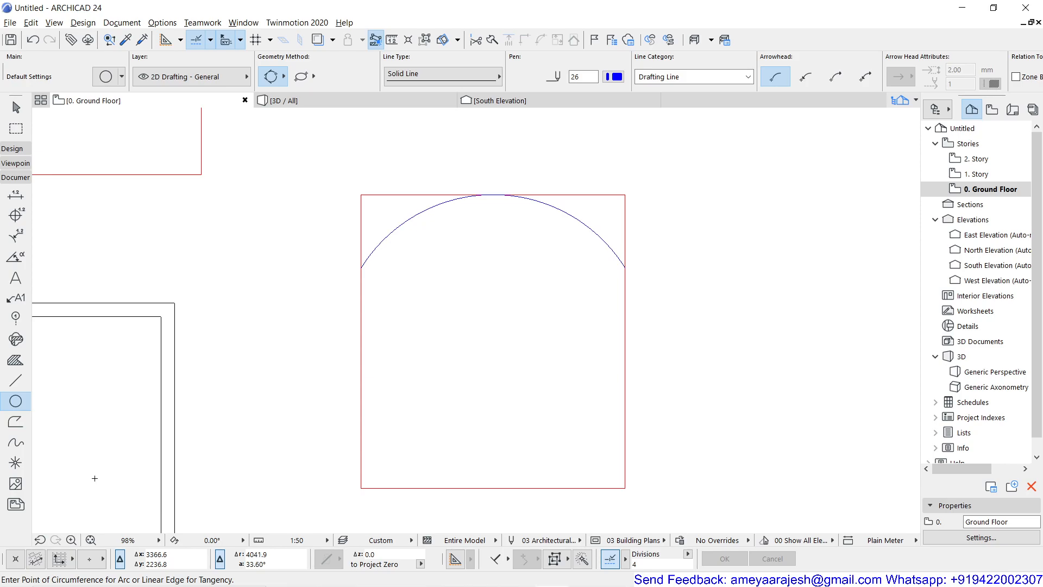
scroll(333, 200, "up", 3)
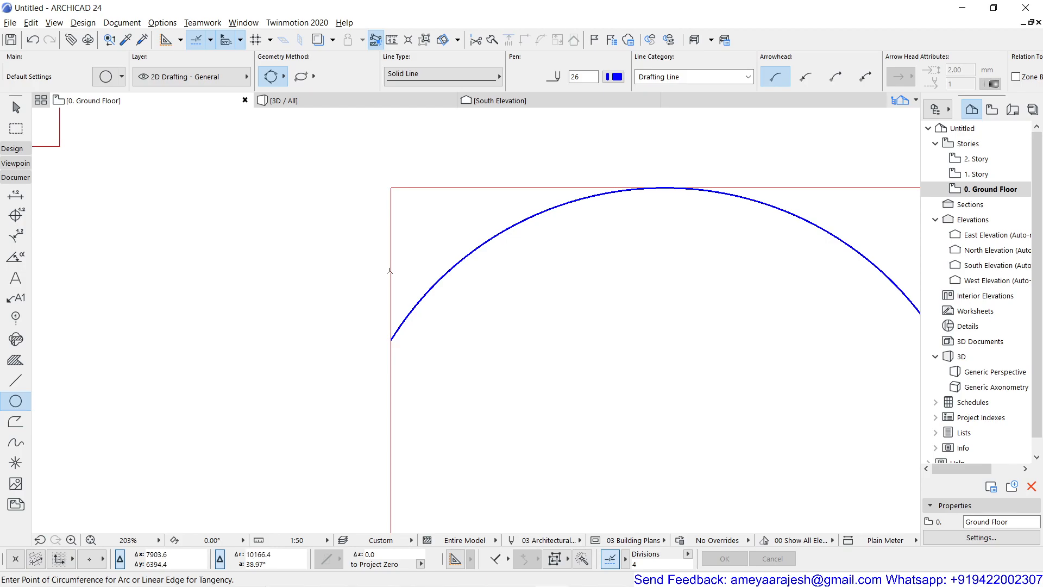
left_click(392, 274)
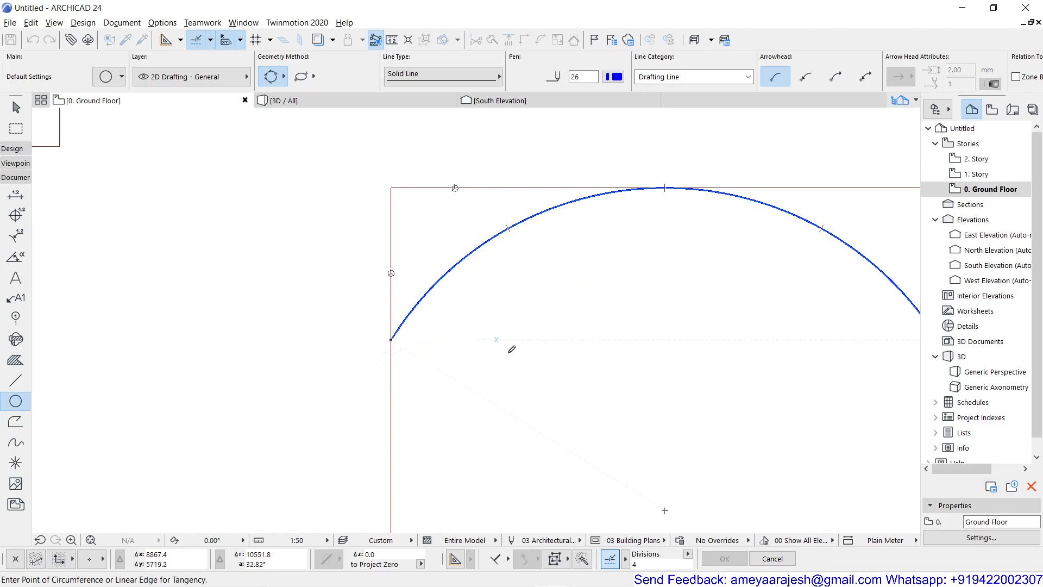
scroll(506, 349, "down", 2)
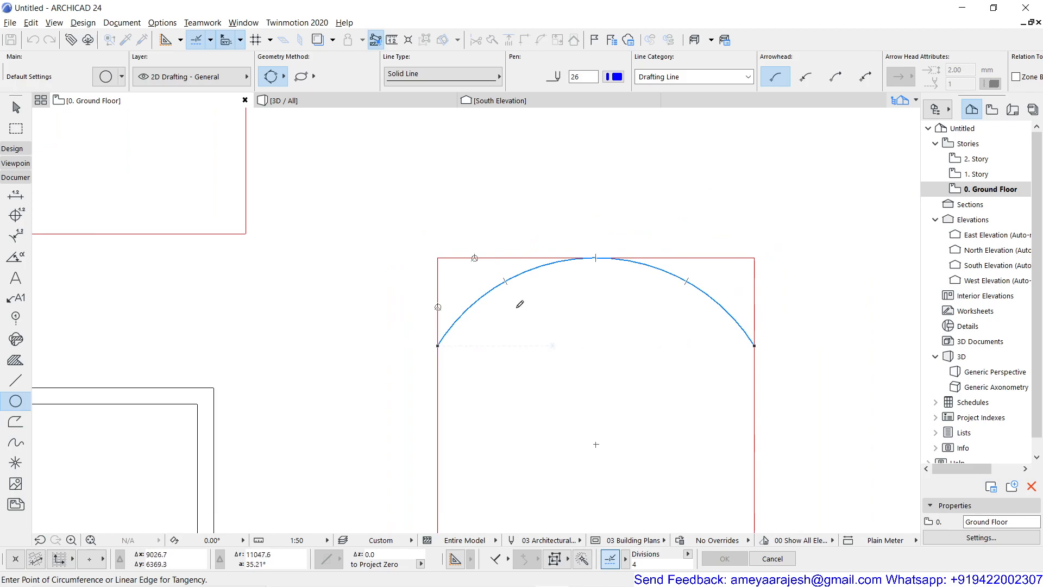
left_click(506, 279)
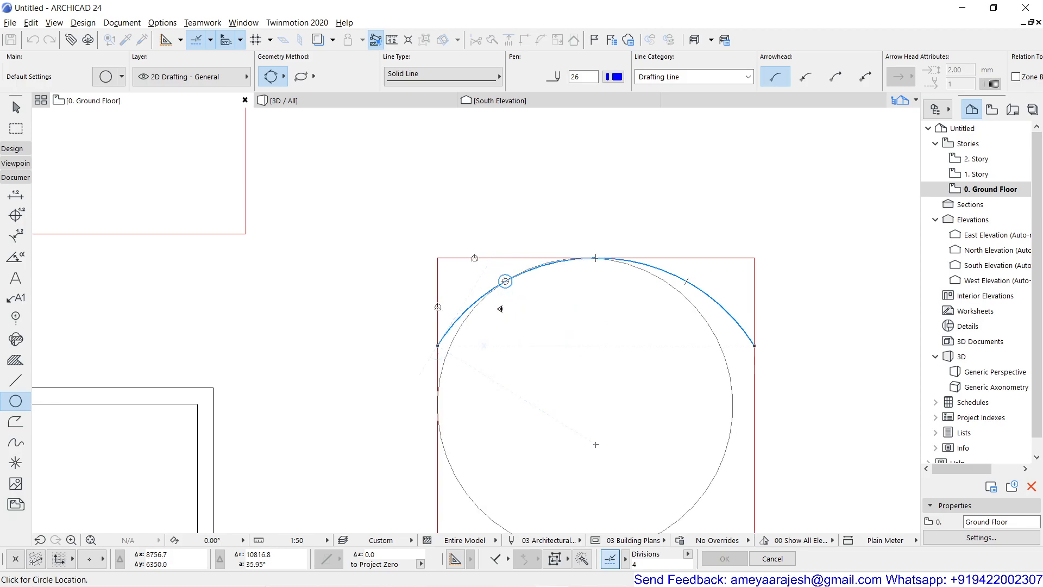
Compare the small and large candidate circles tangent to the rectangle's left and top edges through the arc's first quarter point
scroll(500, 308, "up", 3)
scroll(500, 308, "down", 1)
scroll(500, 308, "down", 2)
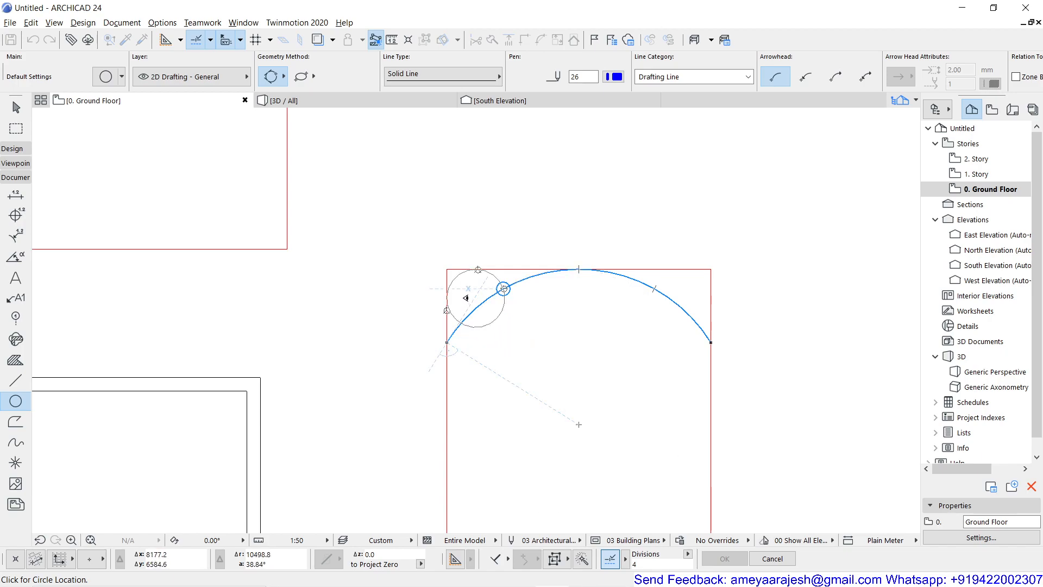
scroll(466, 298, "up", 5)
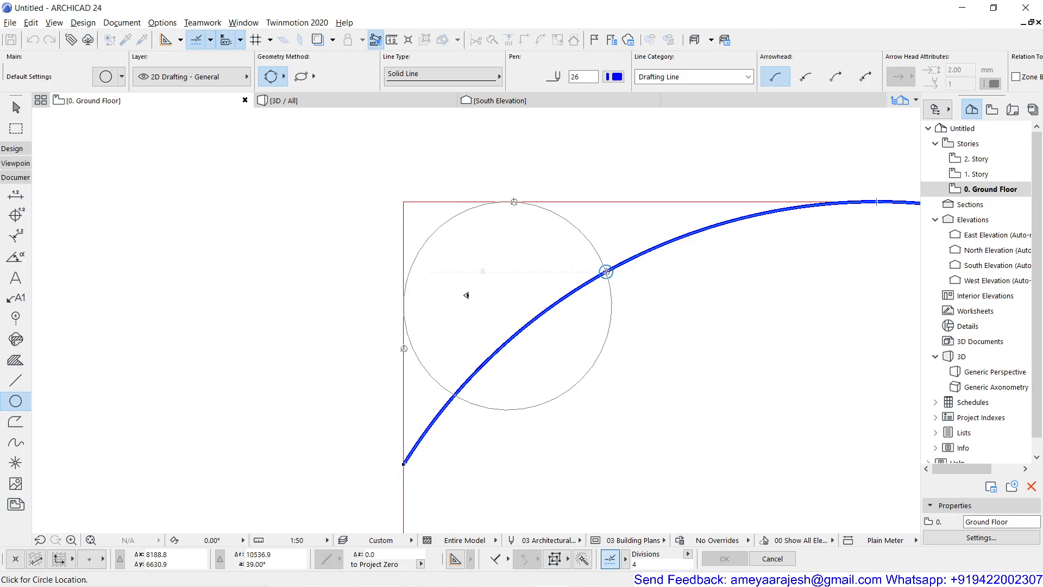
scroll(466, 294, "up", 2)
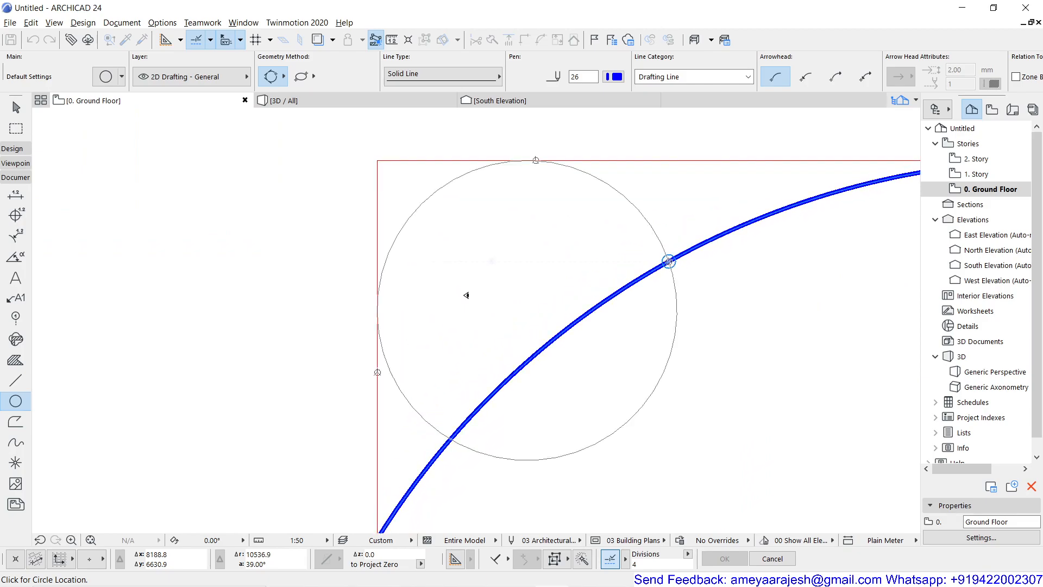
scroll(466, 295, "down", 1)
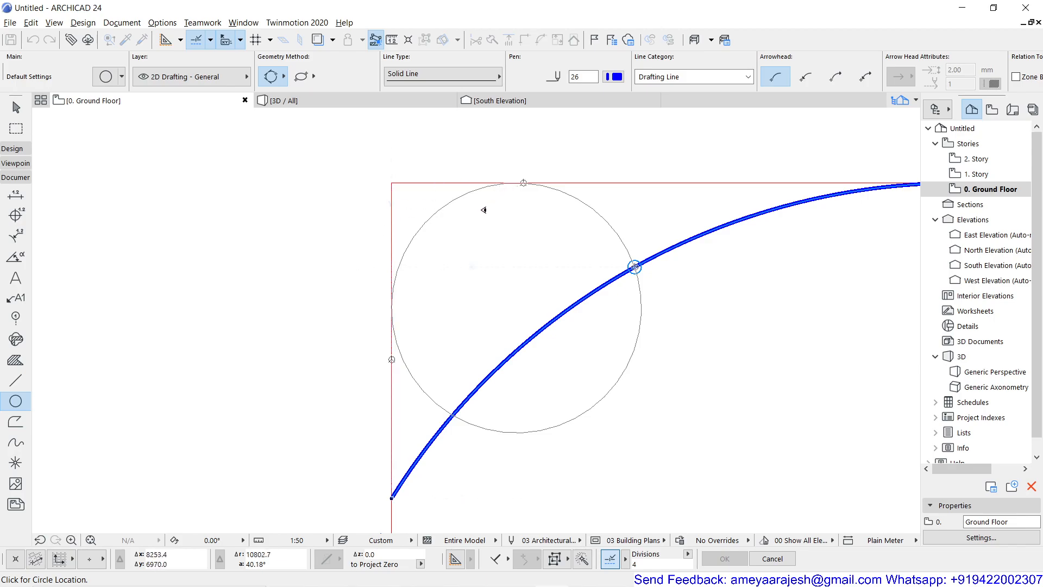
scroll(504, 200, "up", 3)
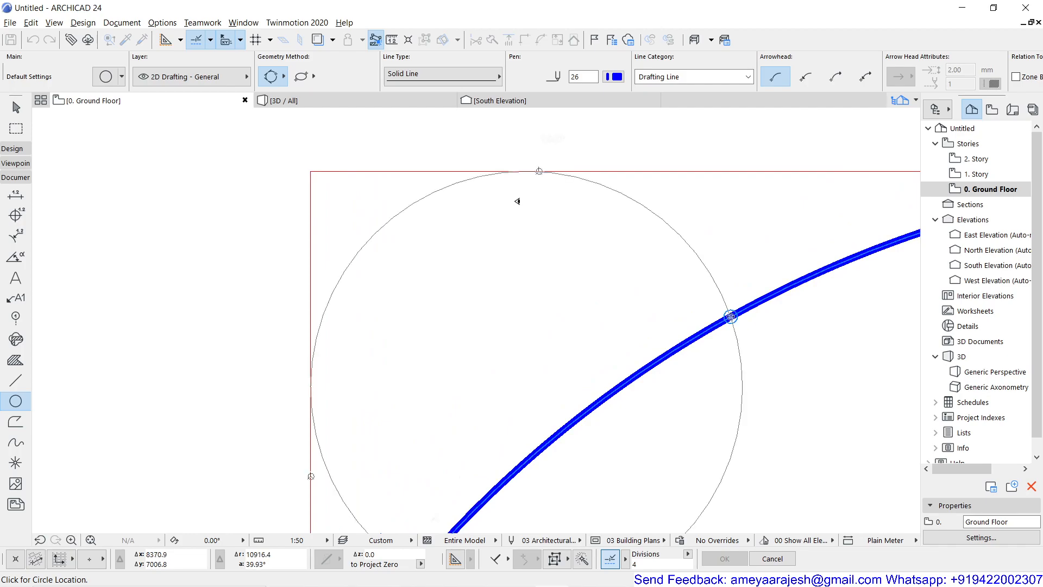
scroll(498, 244, "up", 1)
scroll(554, 333, "down", 2)
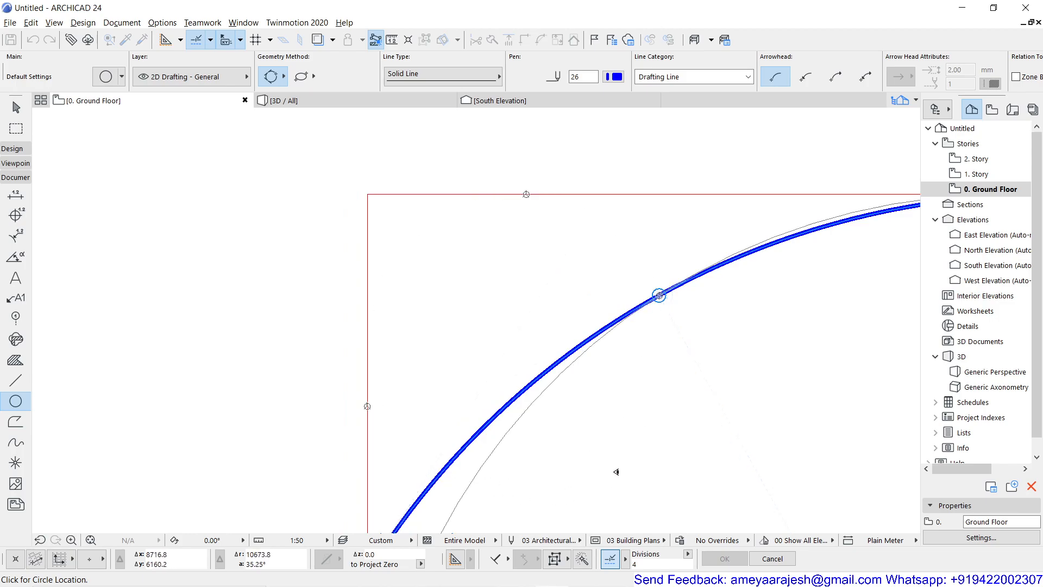
scroll(619, 442, "down", 2)
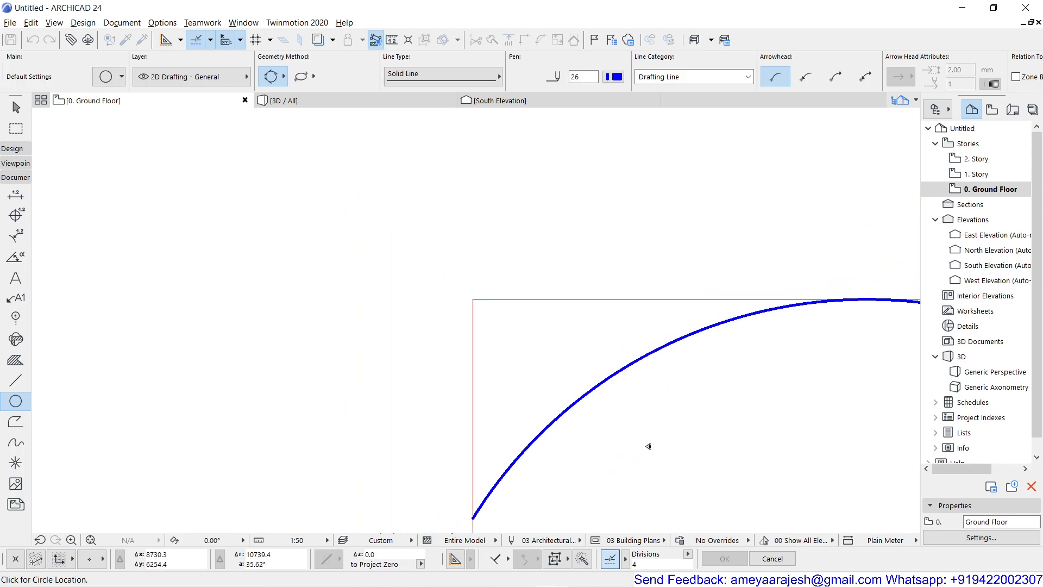
middle_click_drag(631, 442, 435, 298)
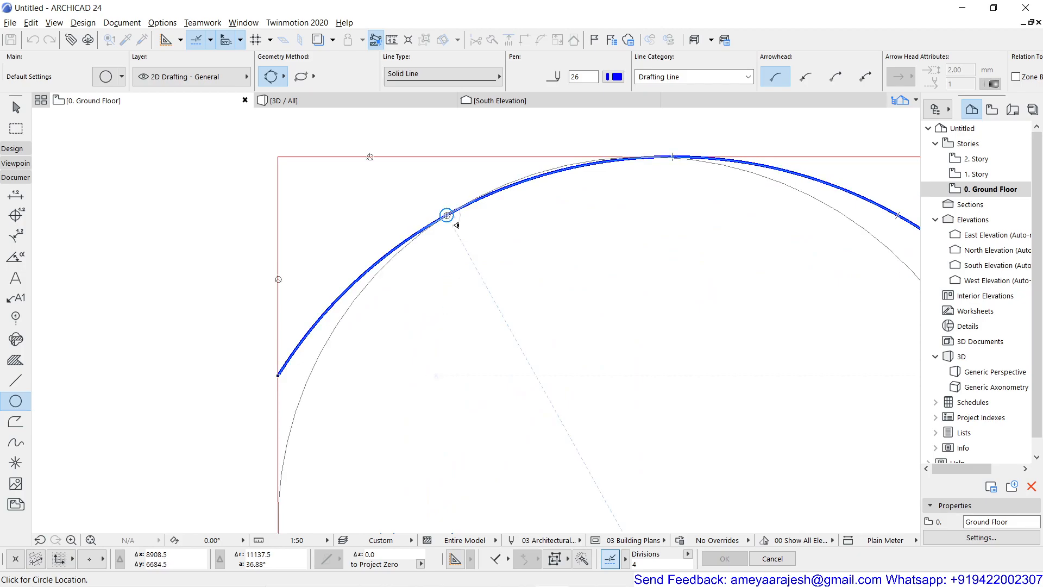
scroll(456, 224, "up", 2)
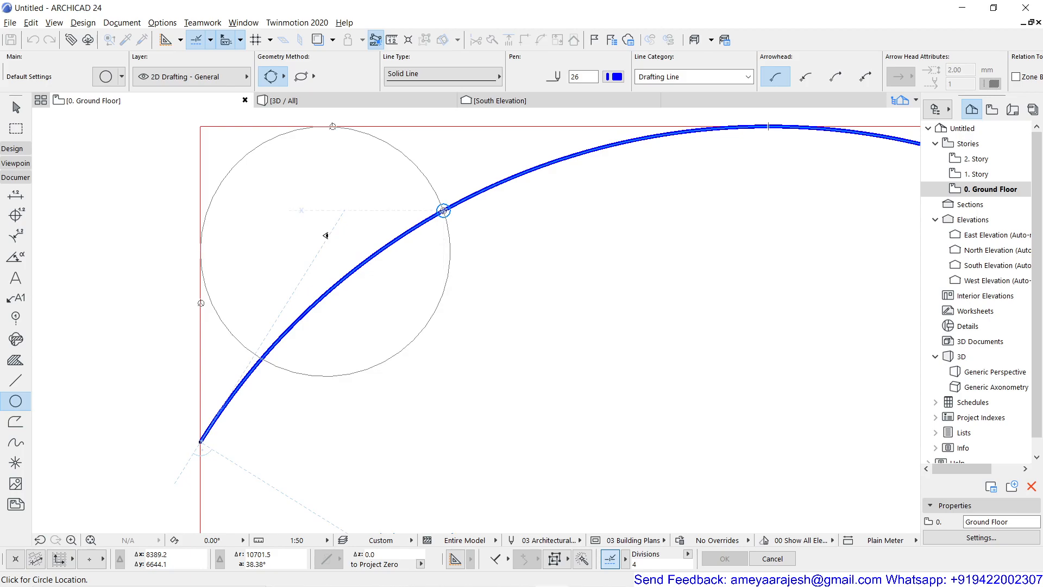
scroll(326, 235, "down", 2)
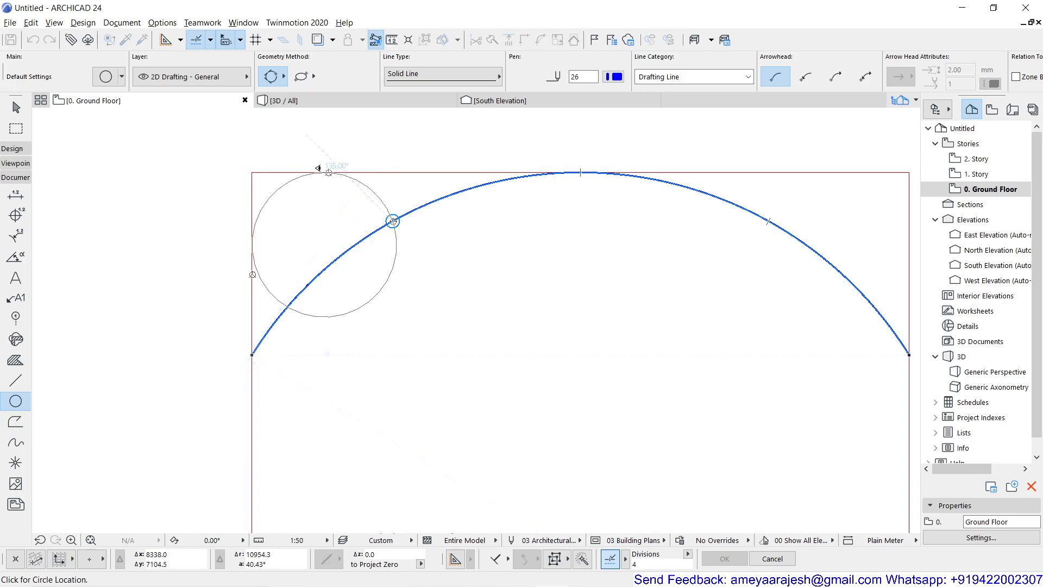
Examine closely where the small and large candidate circles touch the red rectangle's top and left edges
scroll(326, 168, "up", 5)
scroll(342, 164, "up", 4)
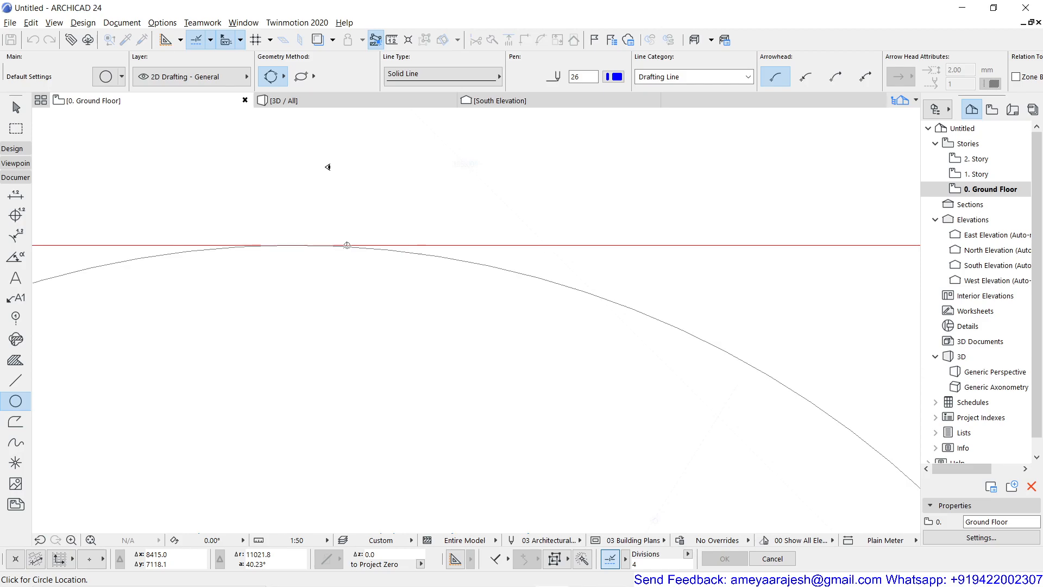
scroll(258, 226, "up", 2)
scroll(267, 243, "up", 2)
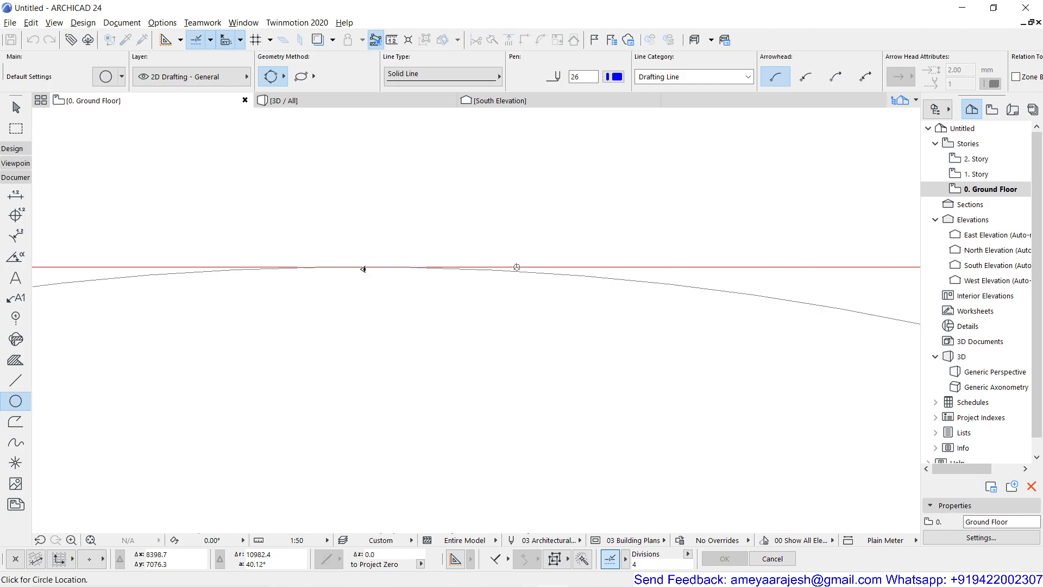
scroll(363, 269, "down", 4)
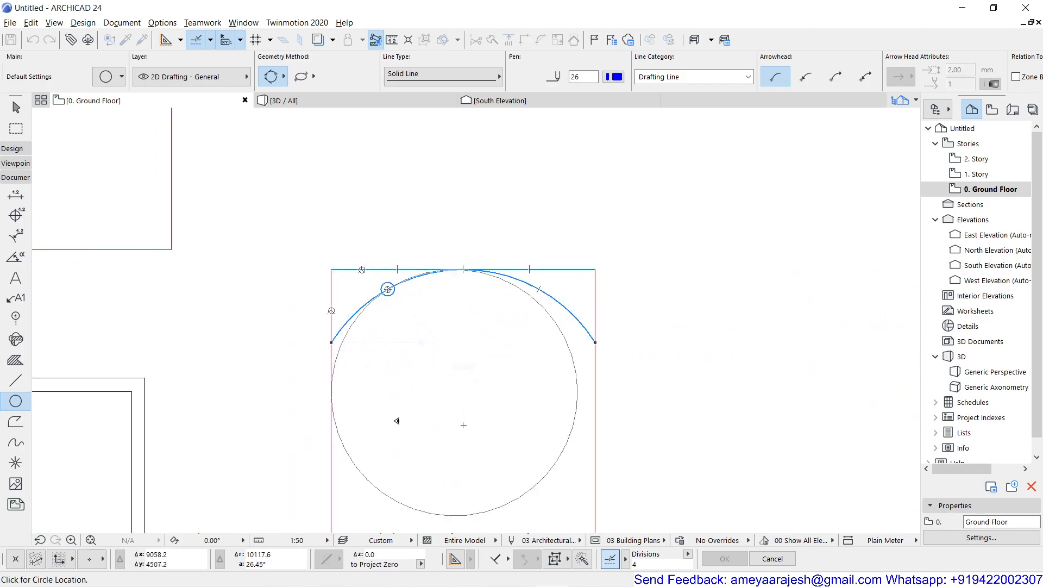
scroll(348, 426, "up", 5)
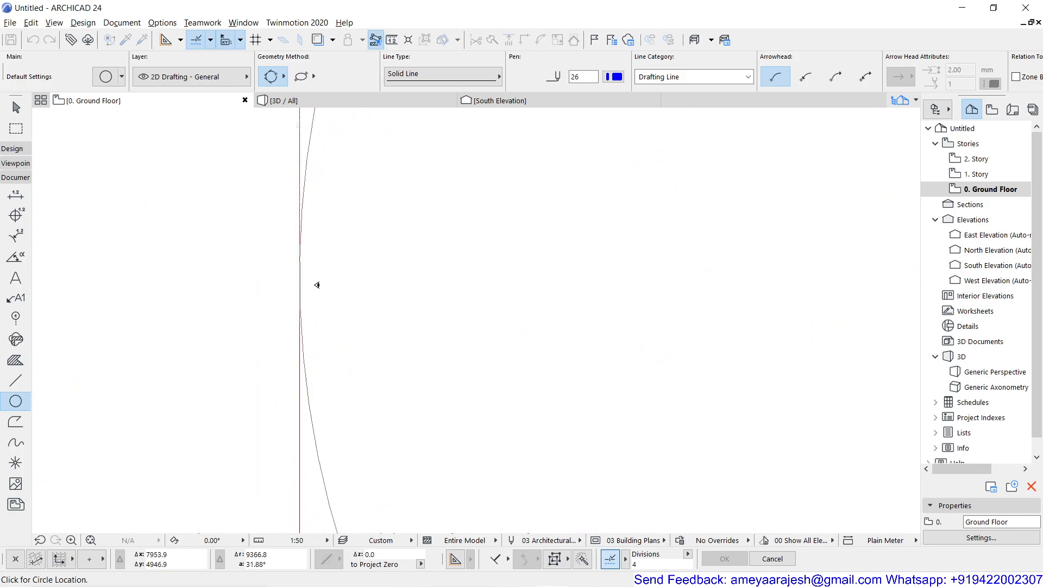
scroll(321, 288, "down", 3)
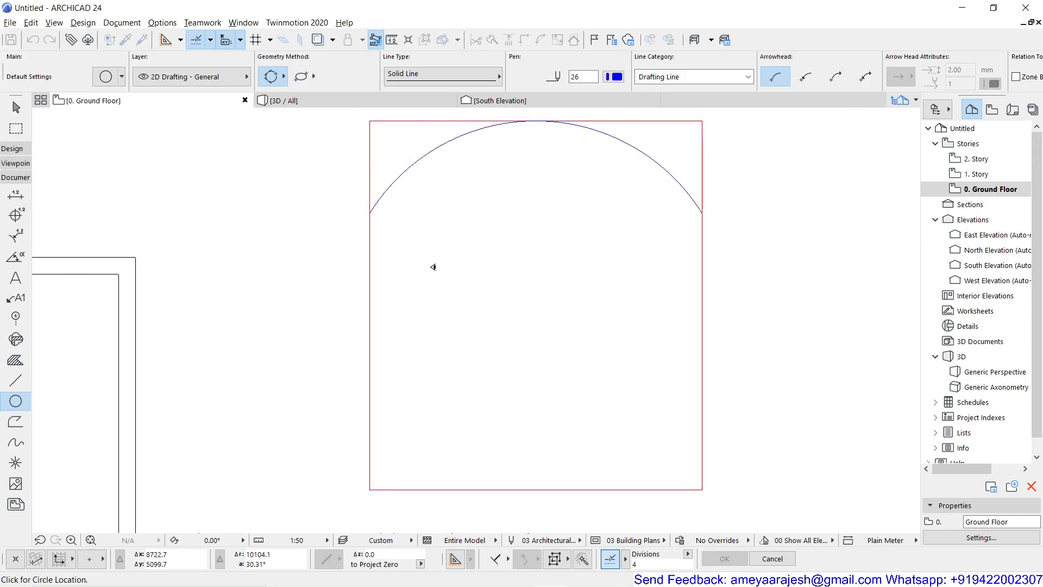
scroll(433, 267, "down", 1)
scroll(507, 296, "up", 4)
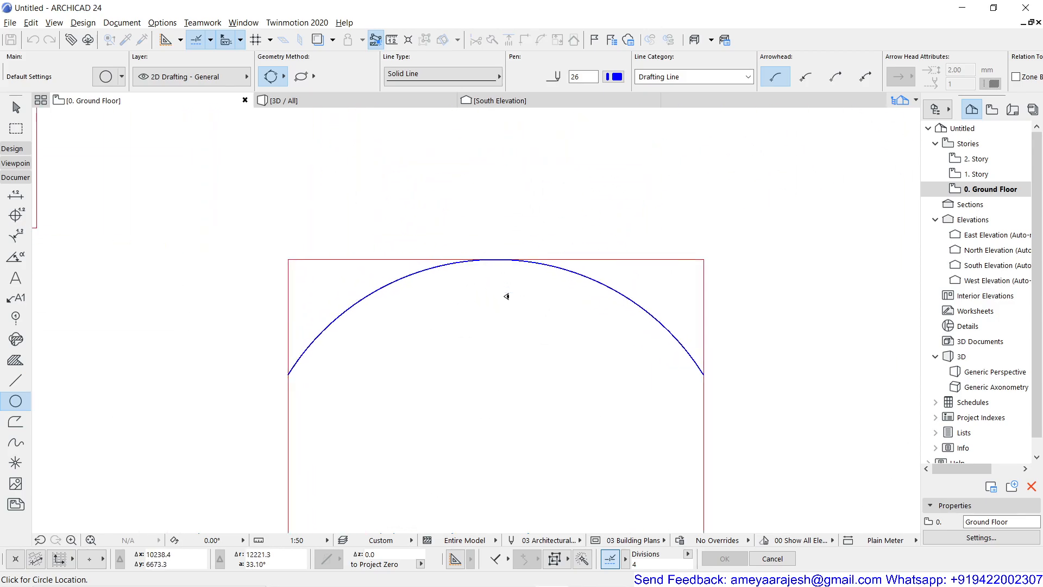
scroll(467, 247, "up", 3)
scroll(467, 247, "down", 1)
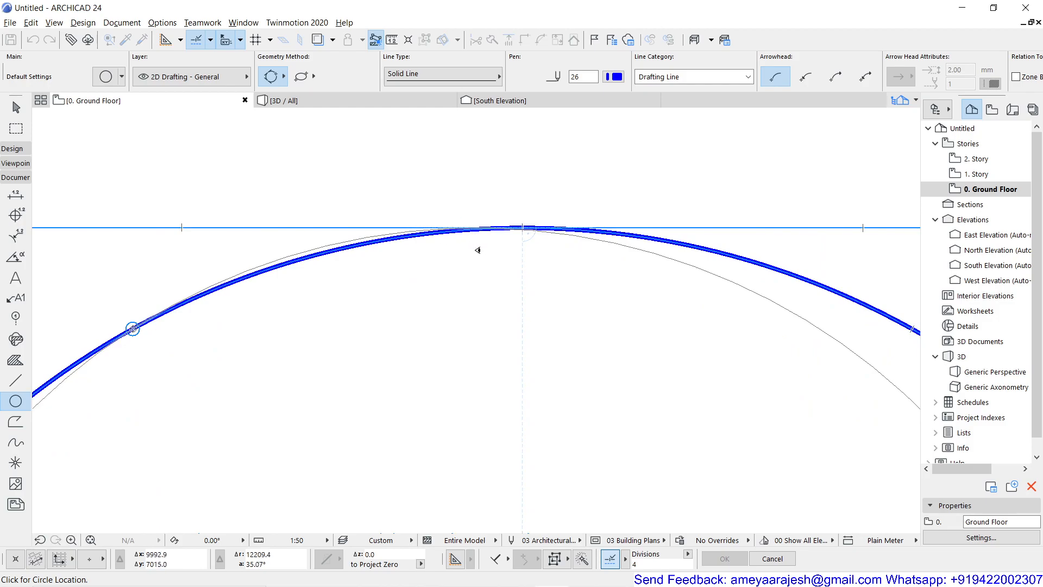
scroll(464, 308, "down", 4)
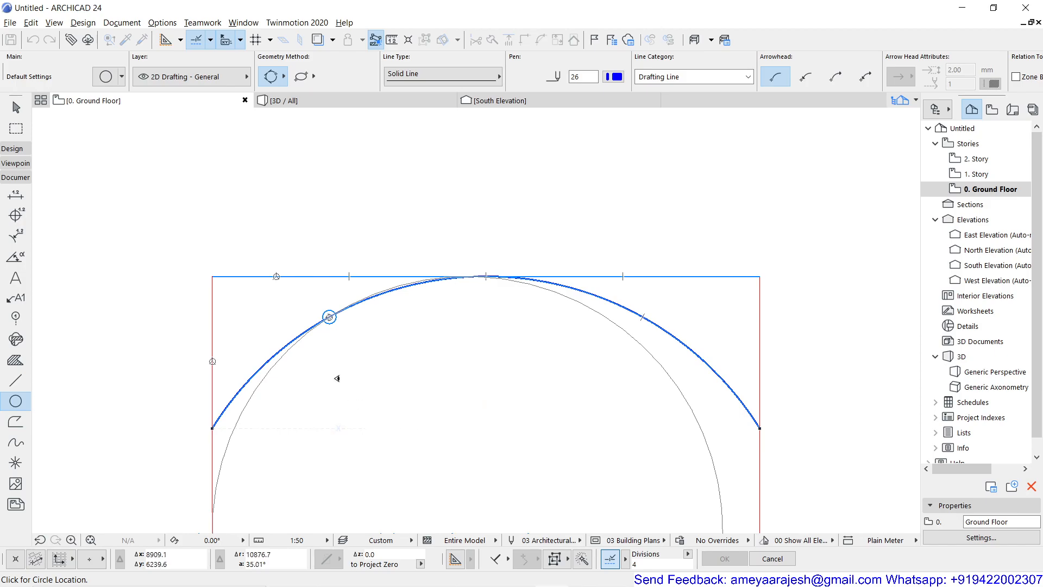
scroll(410, 374, "down", 2)
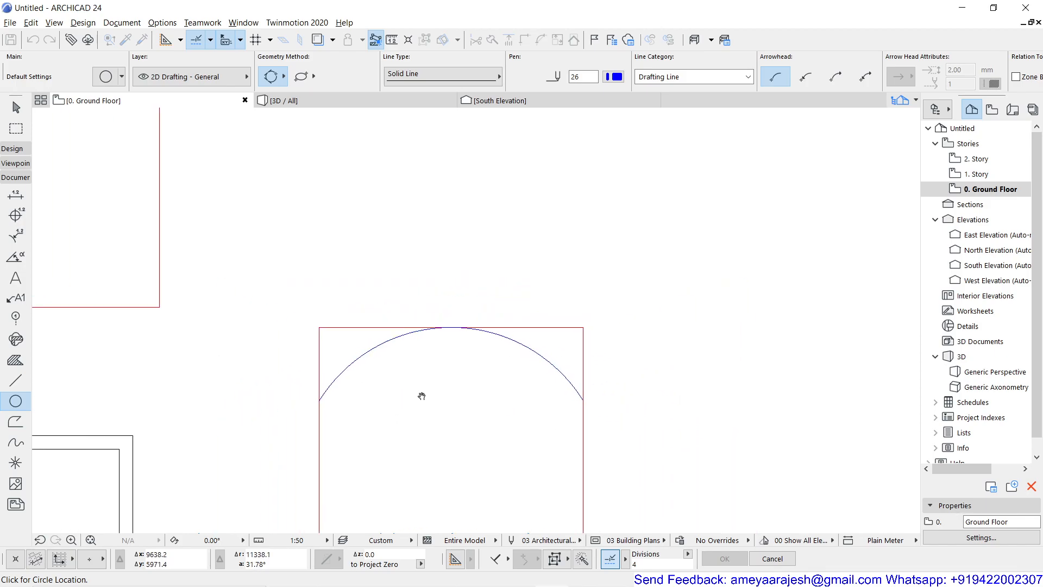
middle_click_drag(419, 396, 552, 319)
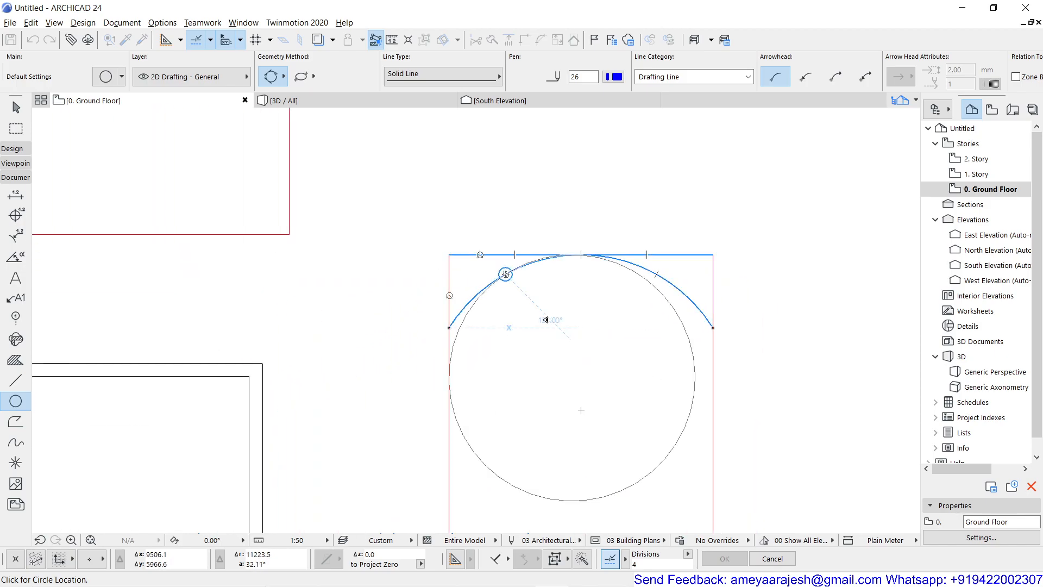
Place the smaller tangential circle in the red rectangle's upper-left corner, passing through the blue arc's first quarter point
left_click(431, 230)
scroll(429, 242, "up", 5)
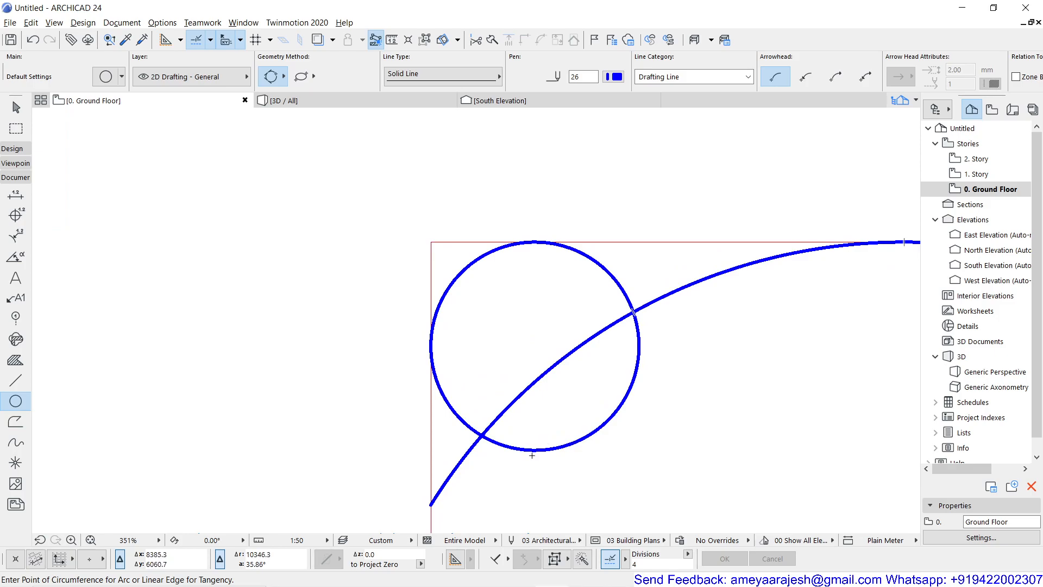
scroll(531, 454, "down", 5)
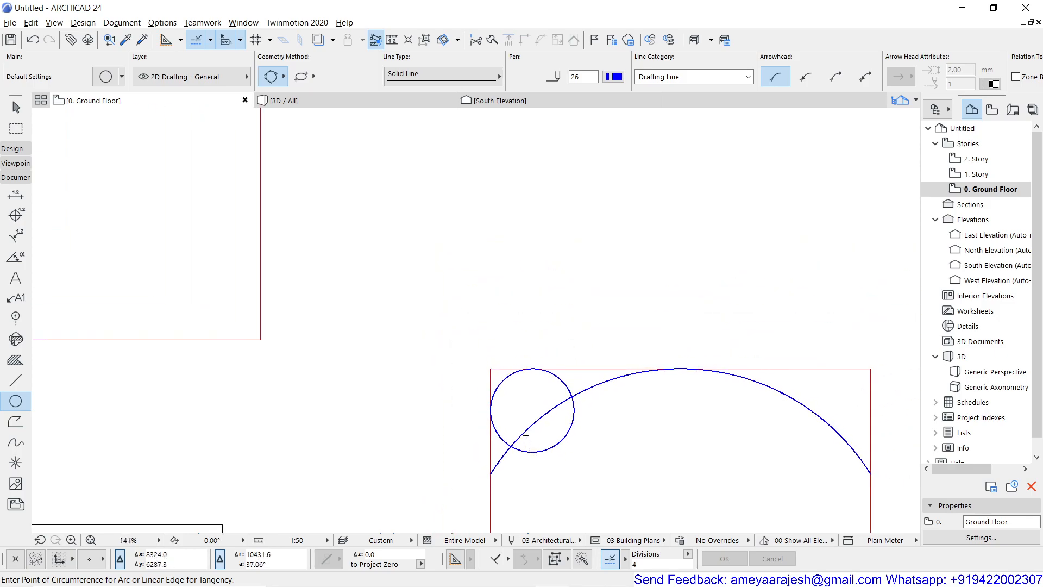
middle_click_drag(558, 433, 457, 272)
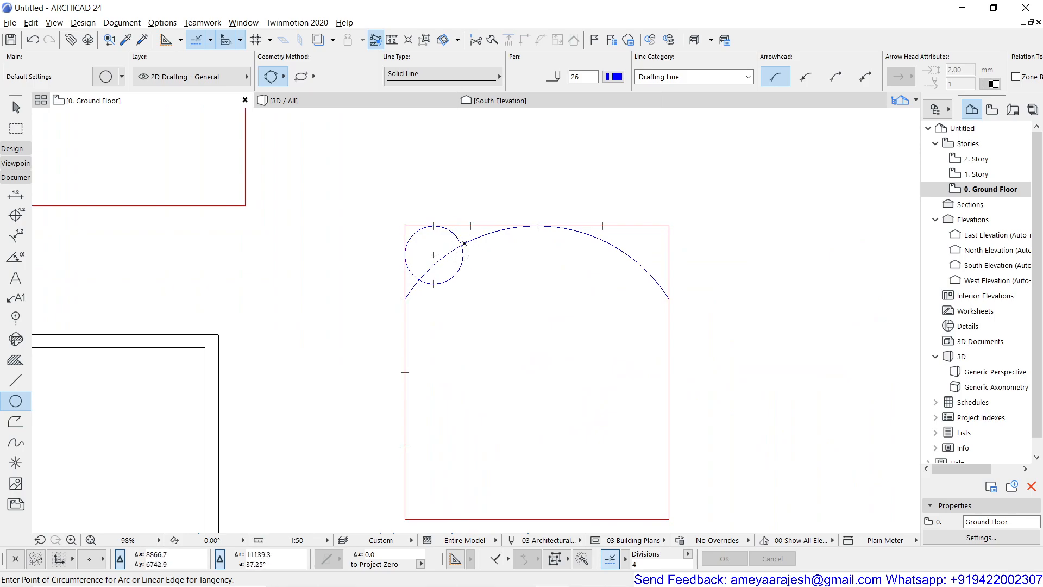
scroll(299, 347, "down", 3)
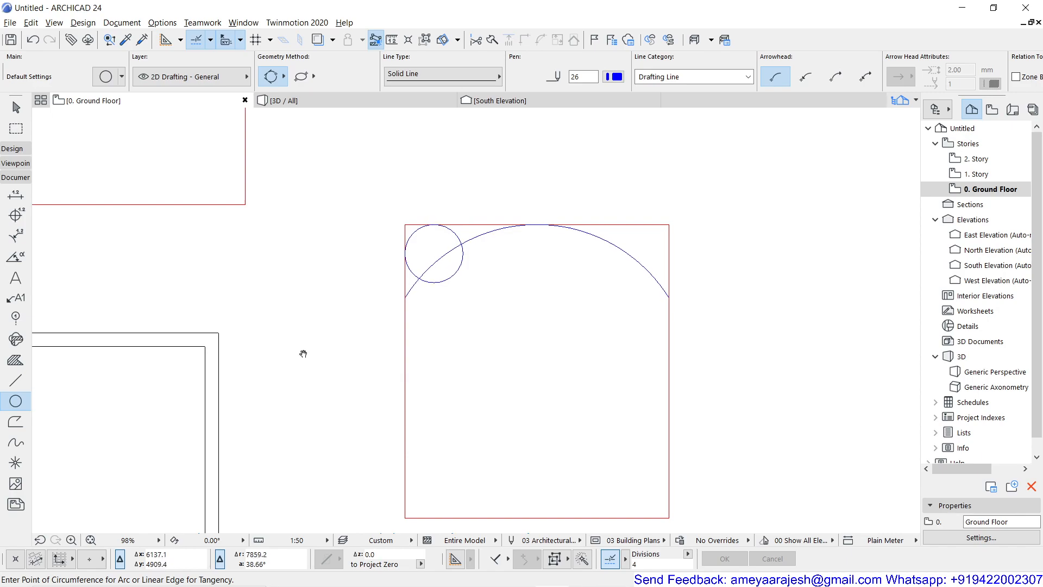
Open the circular geometry method choices for the Arc/Circle tool
scroll(297, 330, "down", 1)
middle_click_drag(299, 349, 484, 298)
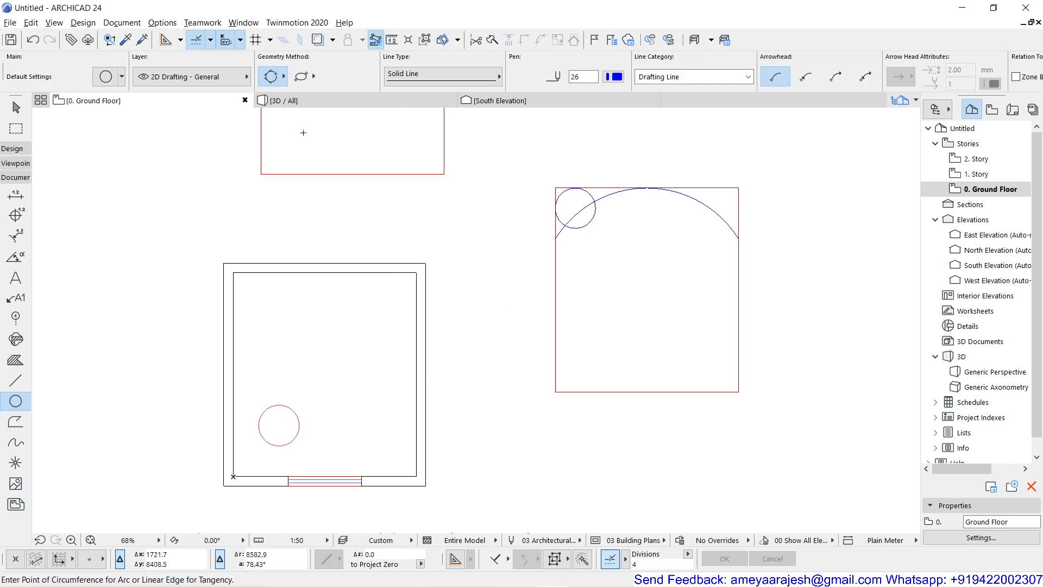
left_click(284, 78)
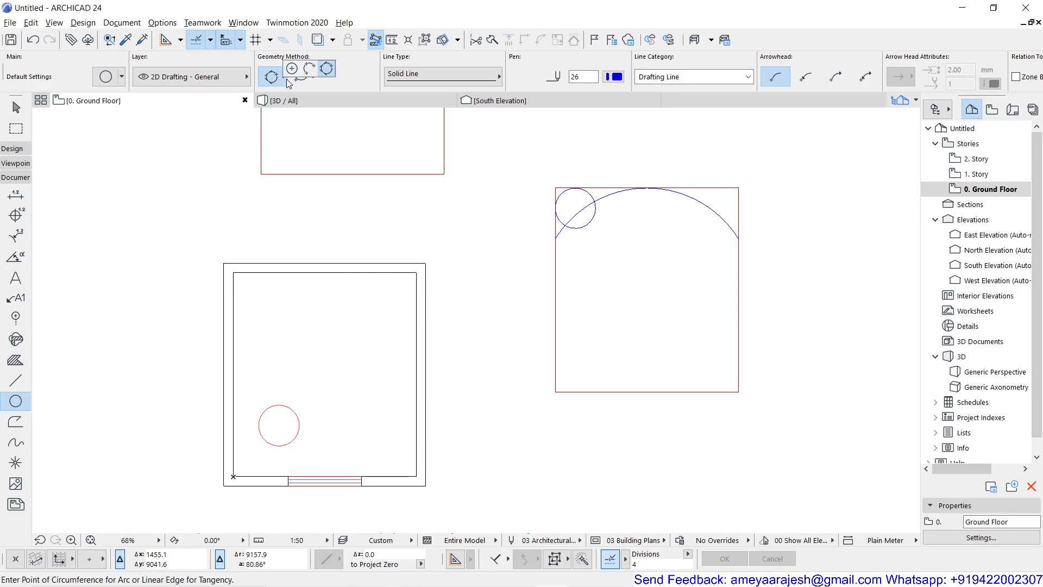